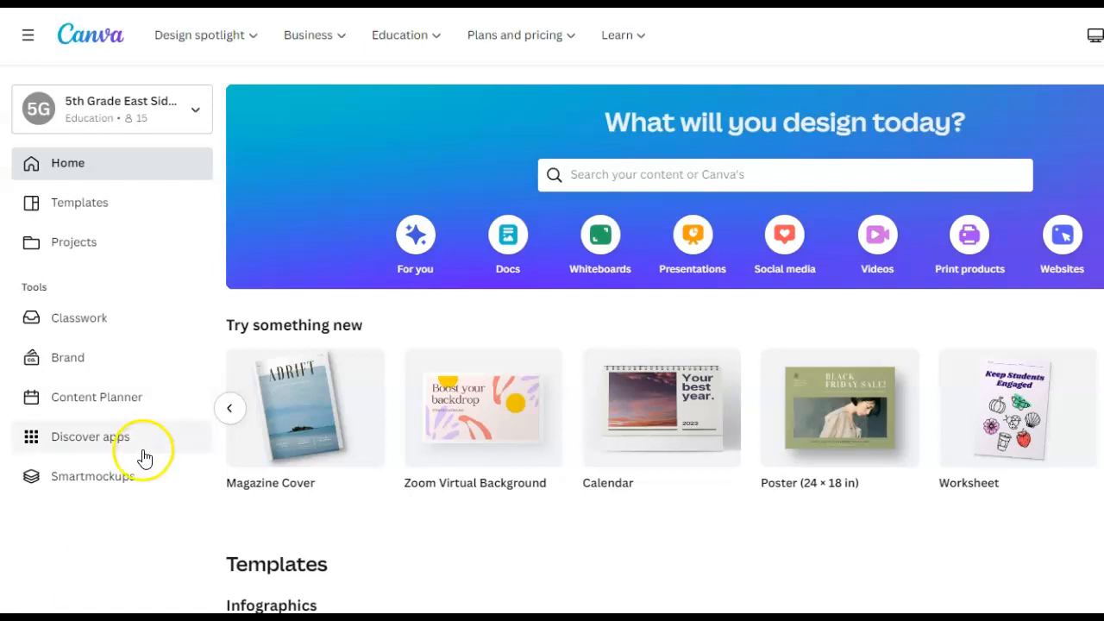
# - Search your projects for "poster" and return to the home page
pyautogui.click(581, 176)
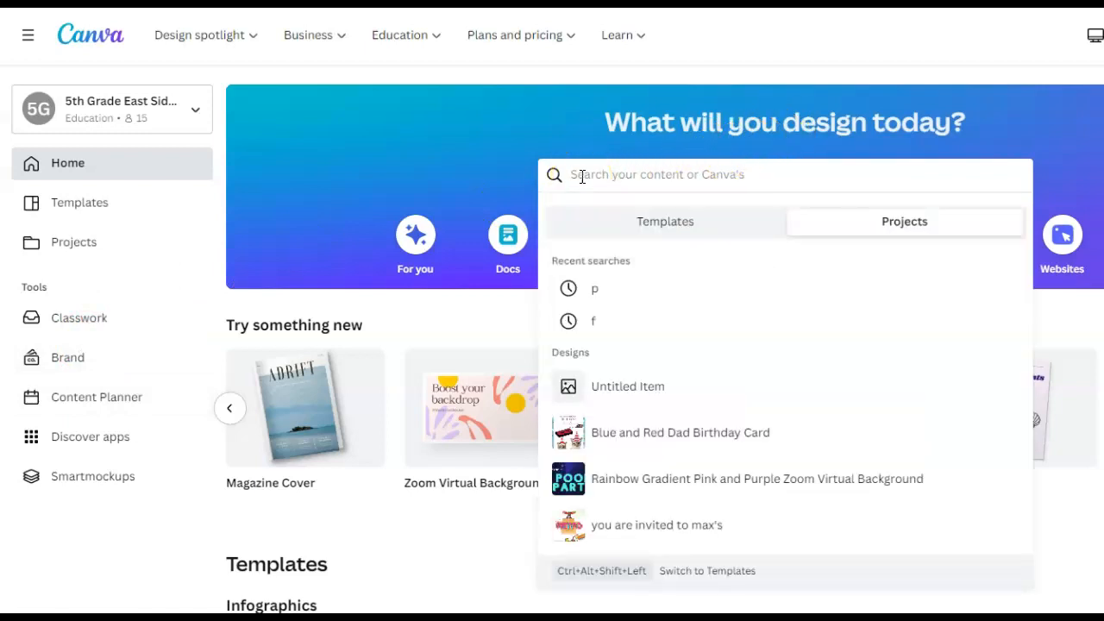
pyautogui.write('poster')
pyautogui.press('Return')
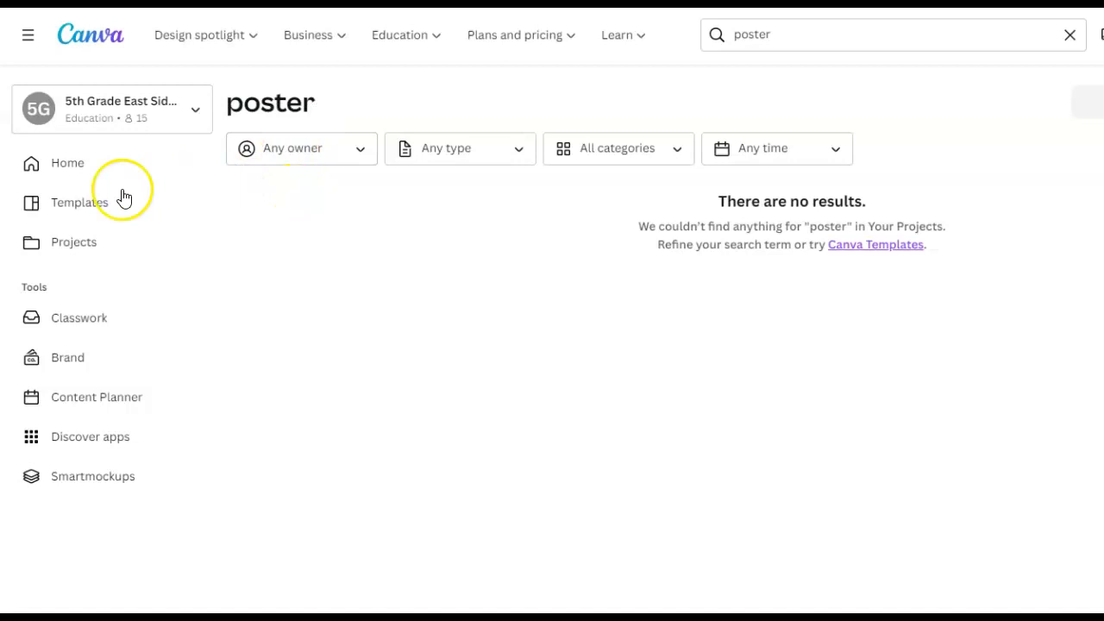
pyautogui.click(63, 171)
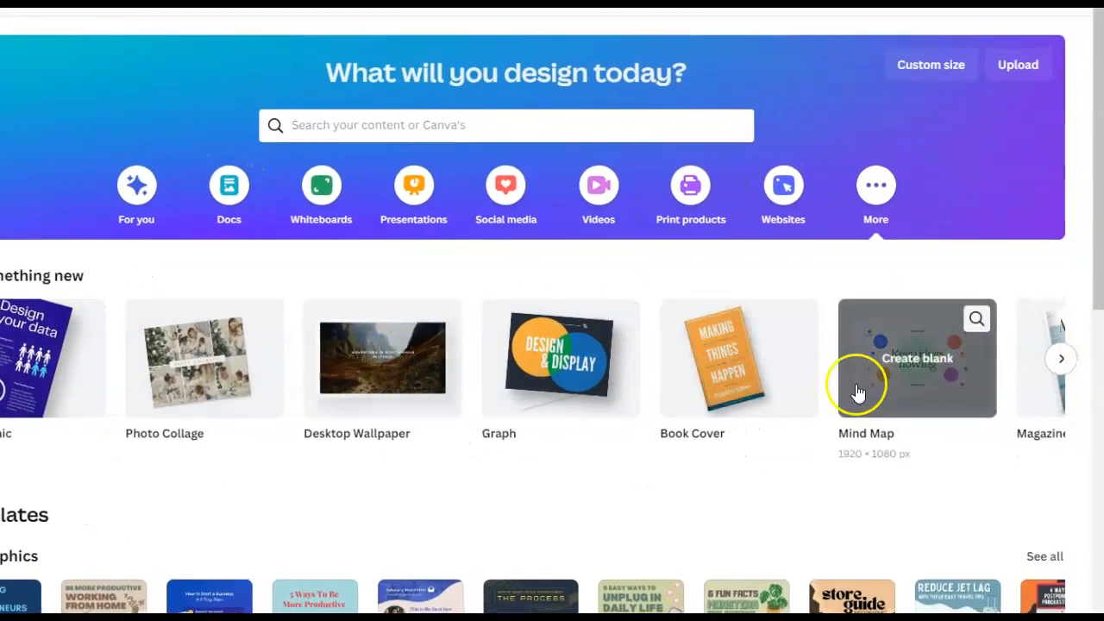
# - Find Poster (24 × 18 in) among the suggested design types and create a blank design from it
pyautogui.click(1059, 360)
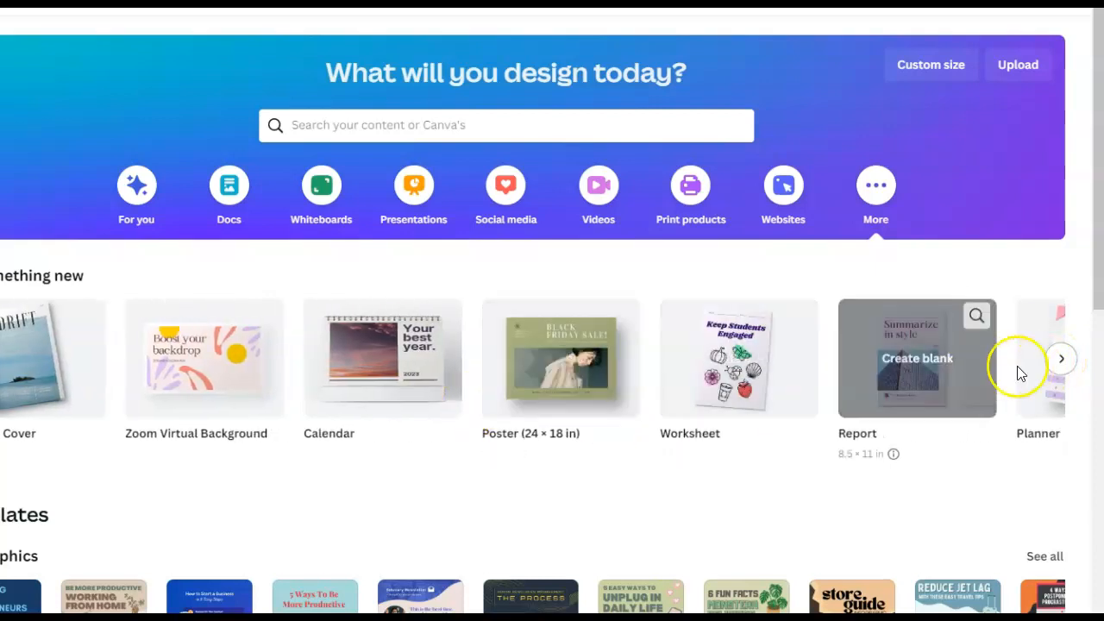
pyautogui.click(1058, 361)
pyautogui.click(1055, 361)
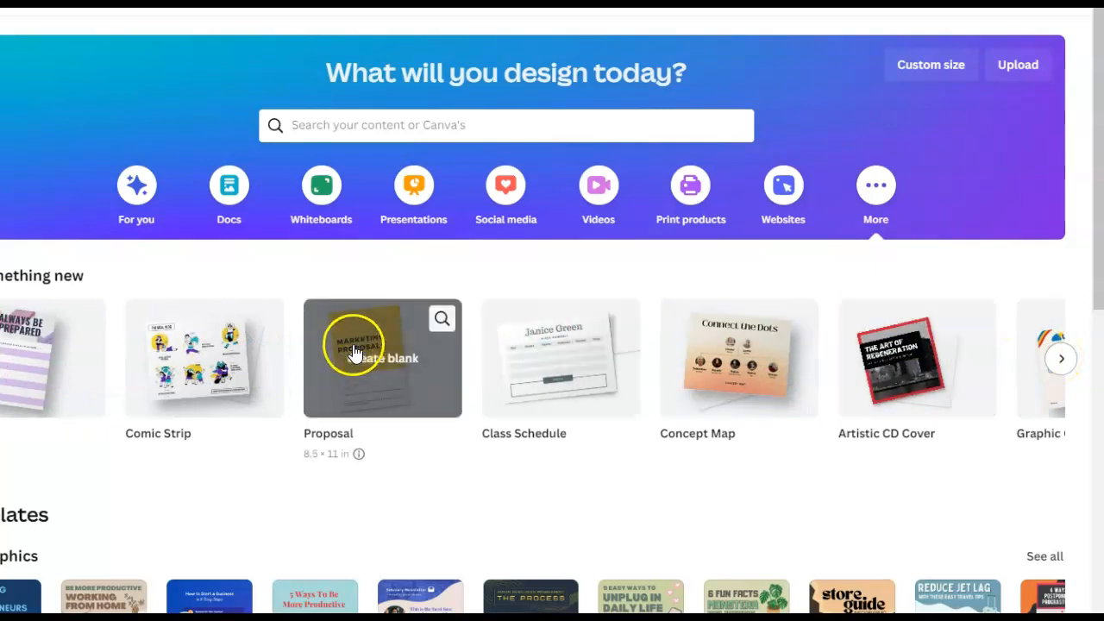
pyautogui.click(1046, 358)
pyautogui.click(1046, 361)
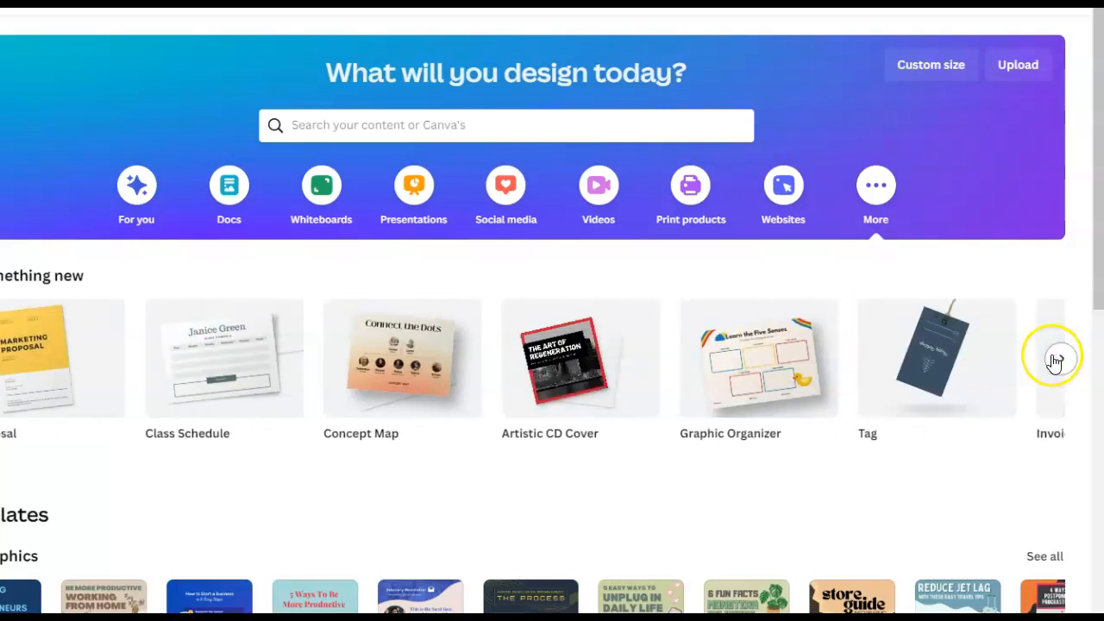
pyautogui.click(1054, 362)
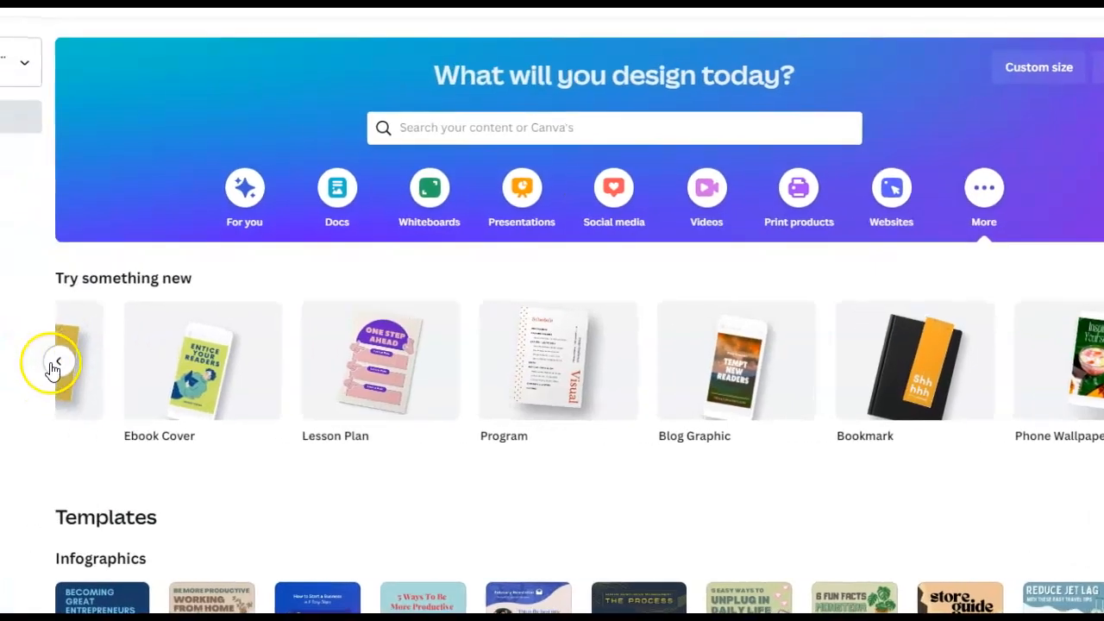
pyautogui.click(57, 362)
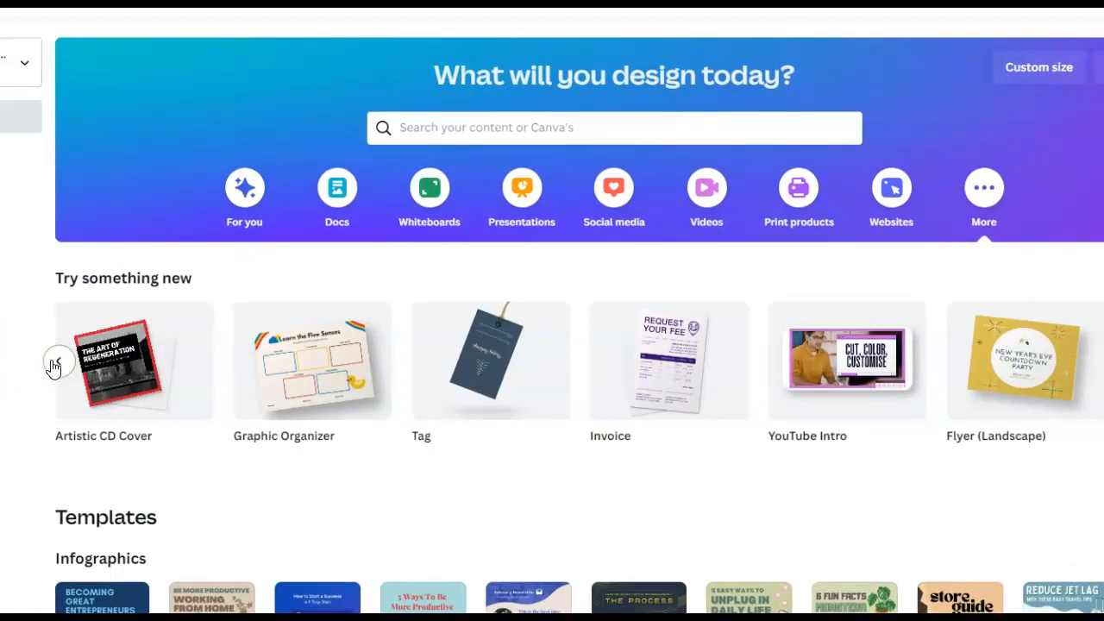
pyautogui.click(57, 362)
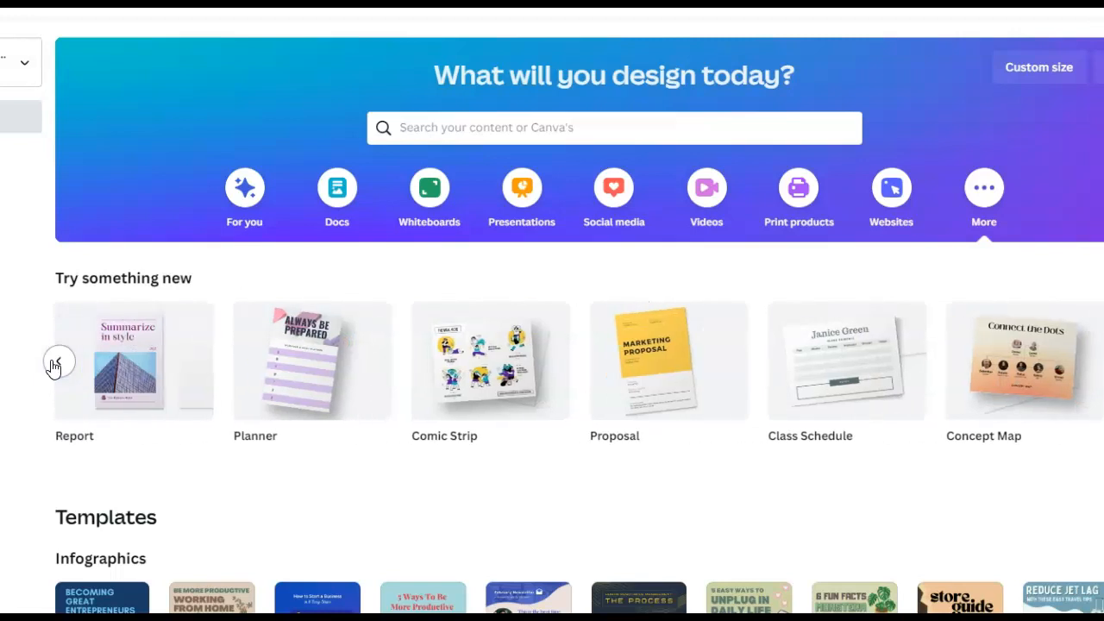
pyautogui.click(57, 362)
pyautogui.click(142, 372)
pyautogui.click(819, 348)
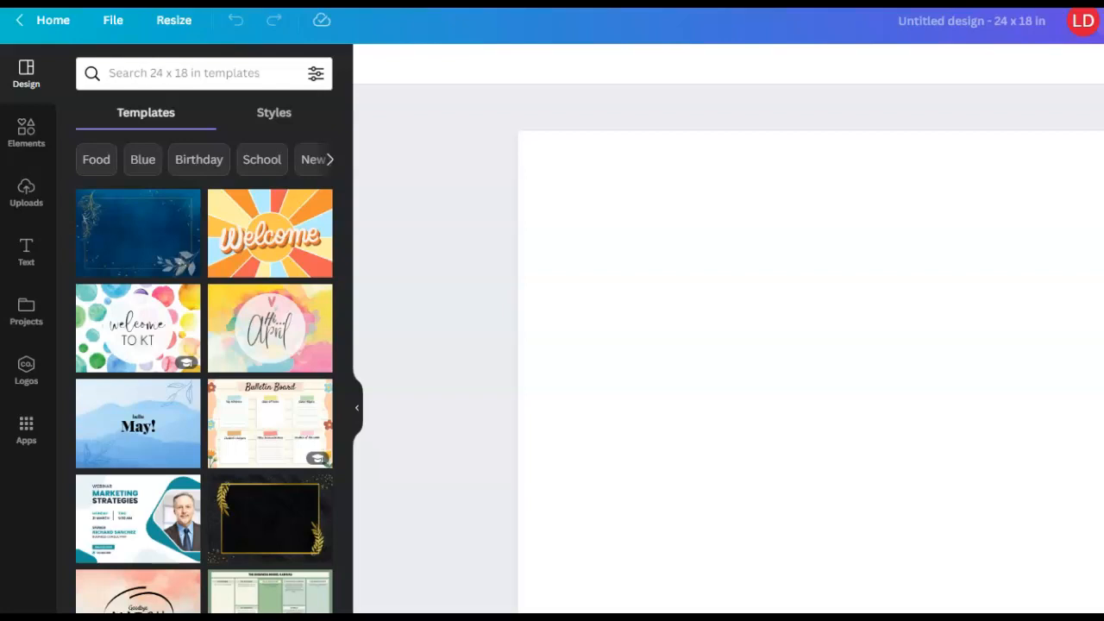
# - Switch to a new Chrome page and search Google for "panda" images
pyautogui.click(1095, 9)
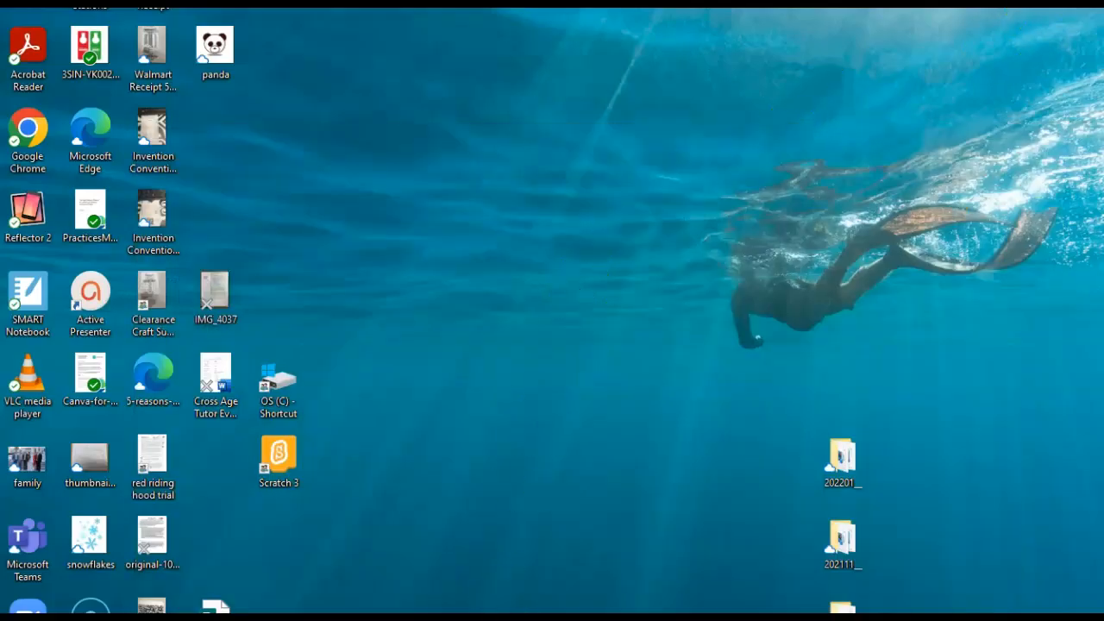
pyautogui.hotkey('alt', 'Tab')
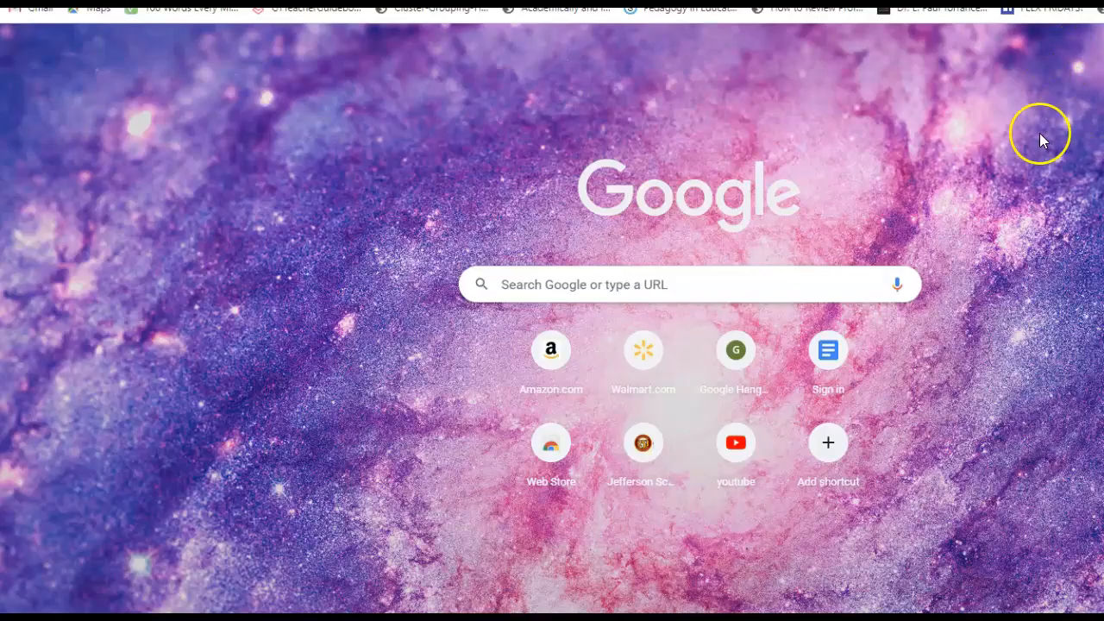
pyautogui.click(619, 281)
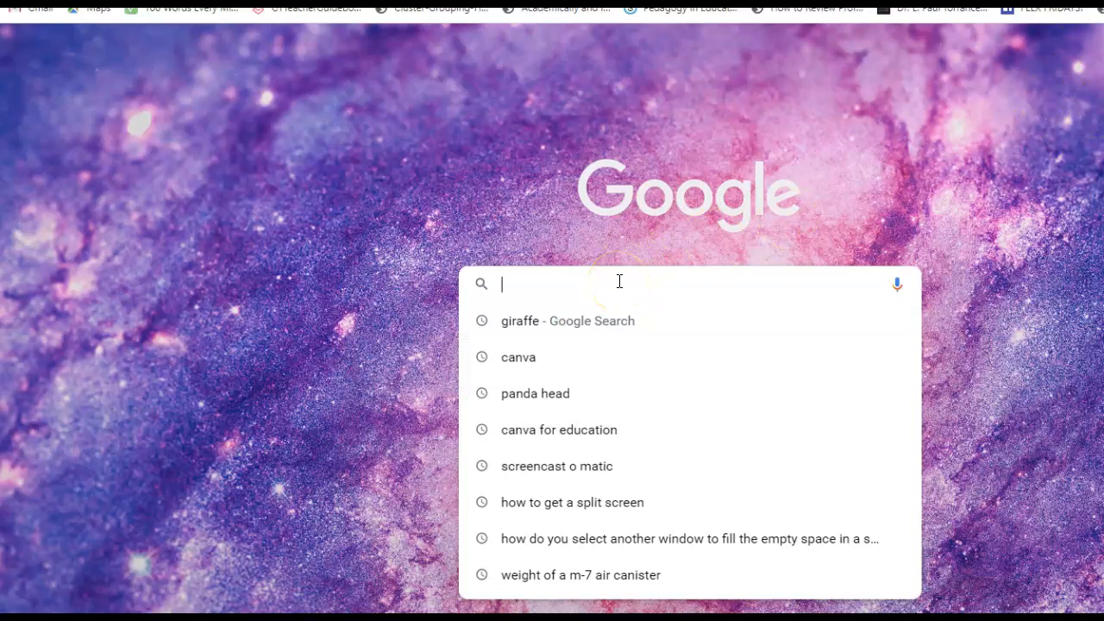
pyautogui.write('p')
pyautogui.write('nad')
pyautogui.press('BackSpace')
pyautogui.press('BackSpace')
pyautogui.press('BackSpace')
pyautogui.write('anda')
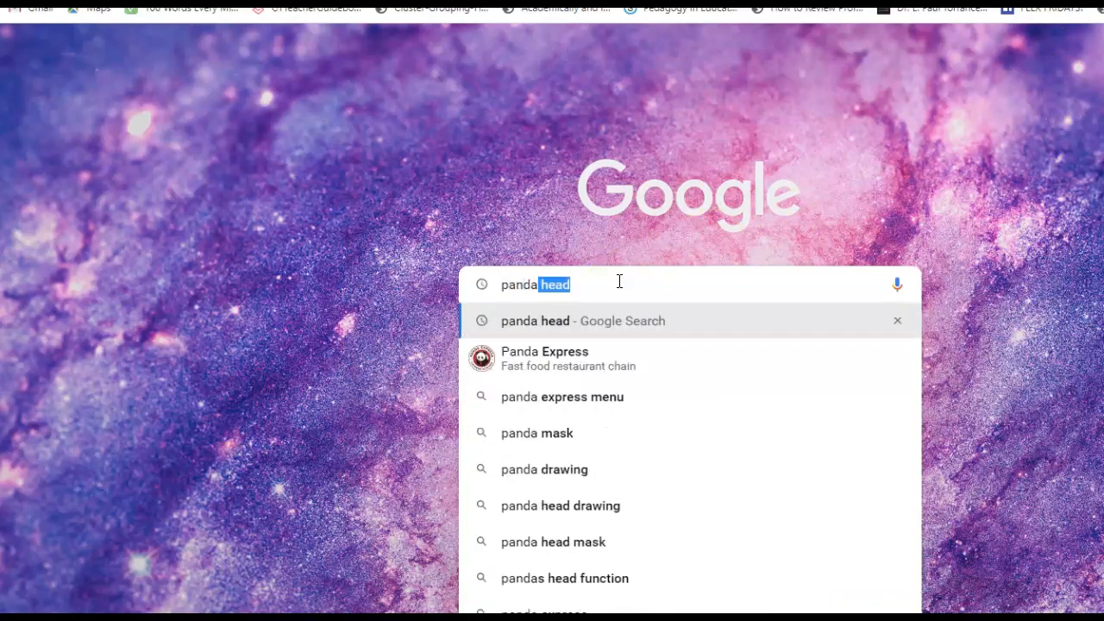
pyautogui.press('BackSpace')
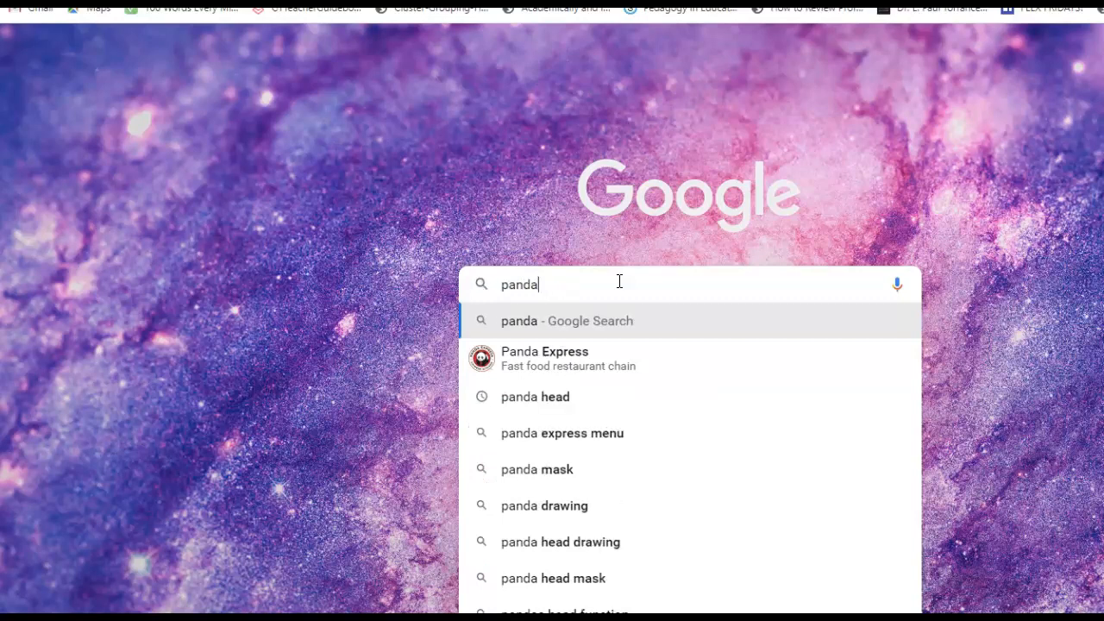
pyautogui.press('Return')
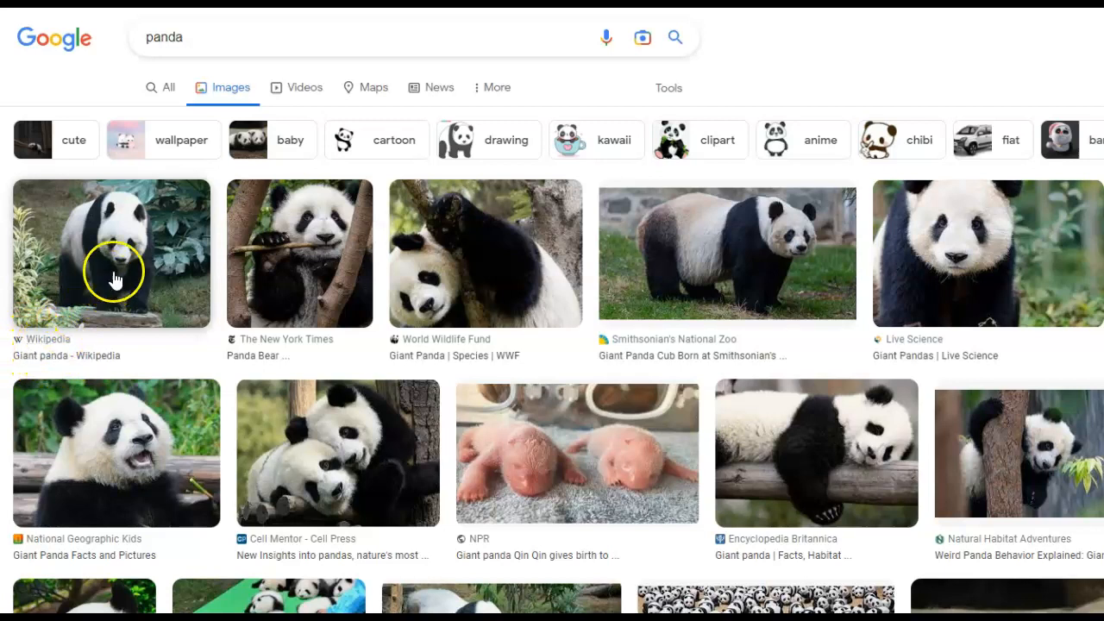
# - Save the Wikipedia giant panda image to the Desktop as a JPEG, named "panda" plus the teacher's name
pyautogui.rightClick(161, 260)
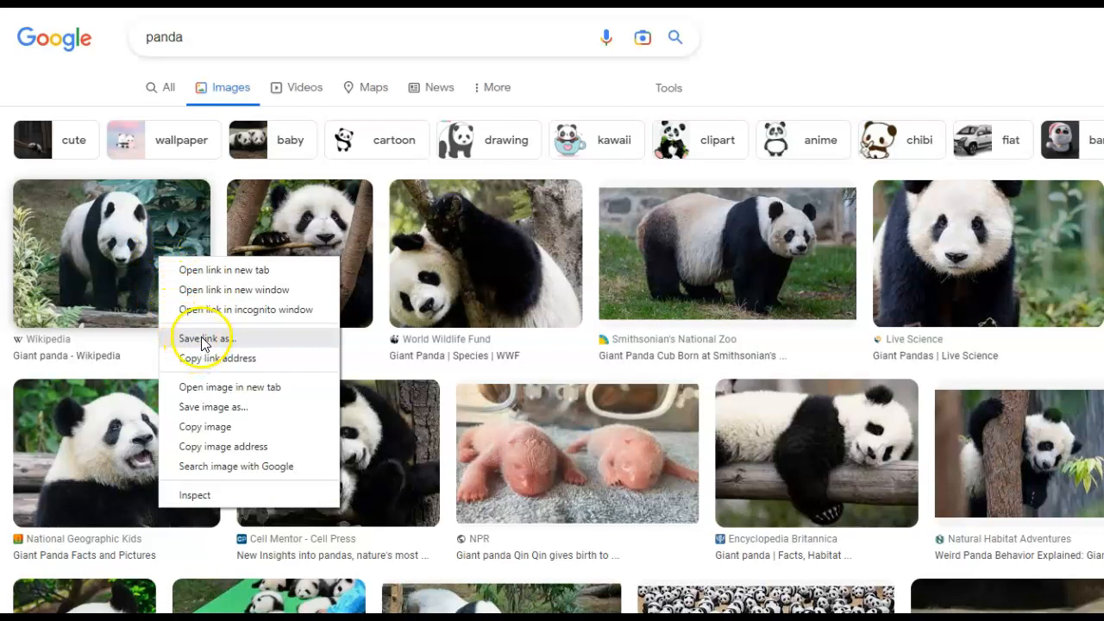
pyautogui.click(209, 407)
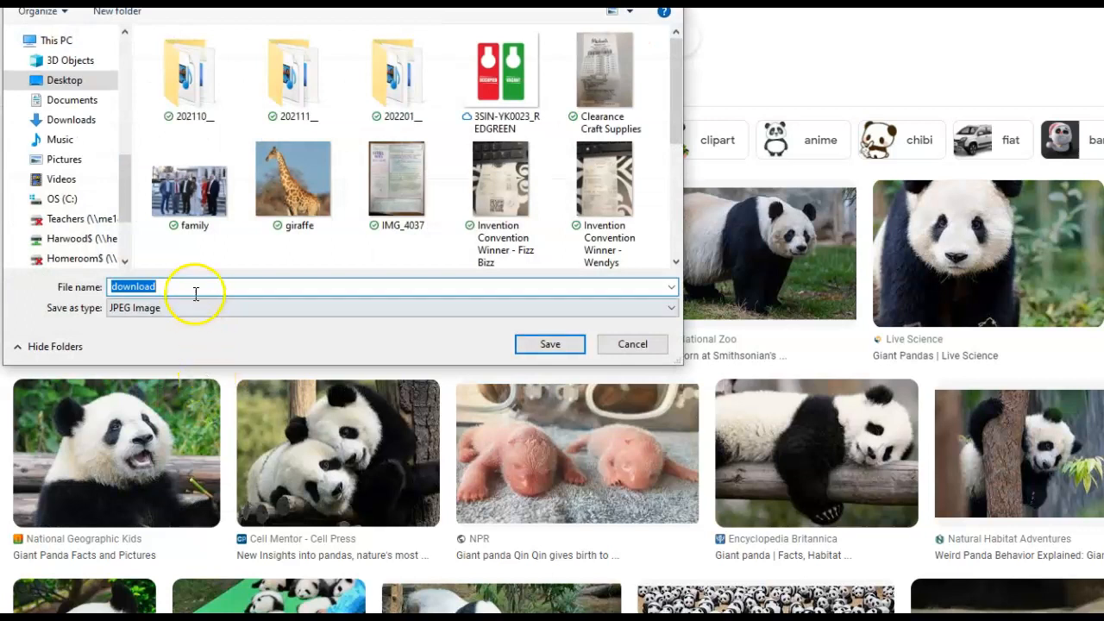
pyautogui.click(69, 80)
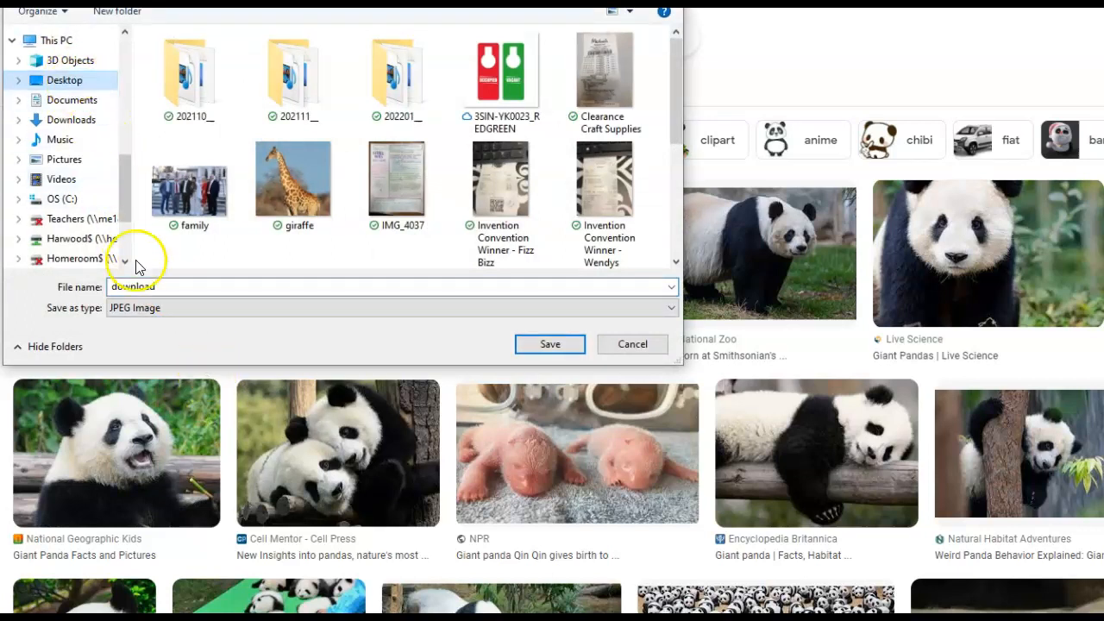
pyautogui.moveTo(167, 289); pyautogui.dragTo(82, 287)
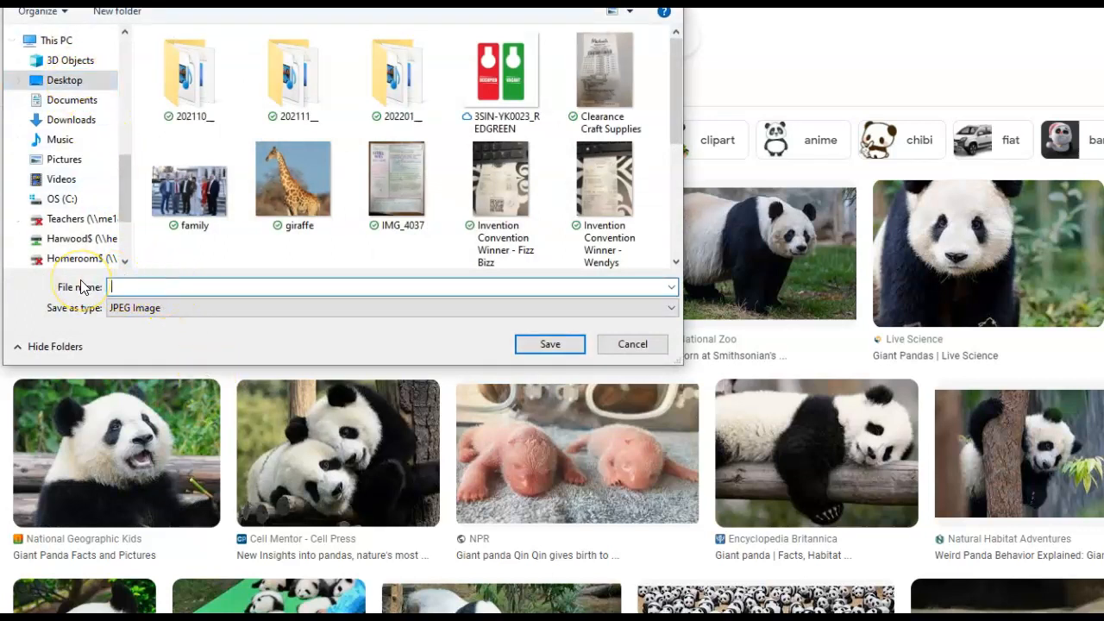
pyautogui.write('panda Mrs. D.')
pyautogui.click(573, 345)
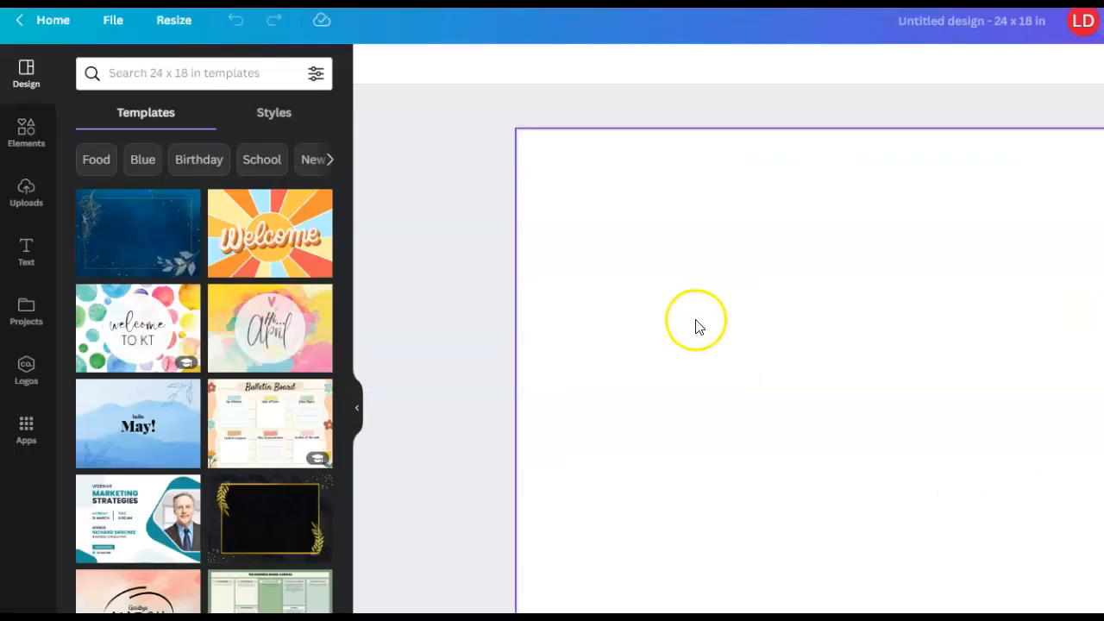
# - Switch back to Canva and upload the saved giant panda photo from the Desktop
pyautogui.click(26, 195)
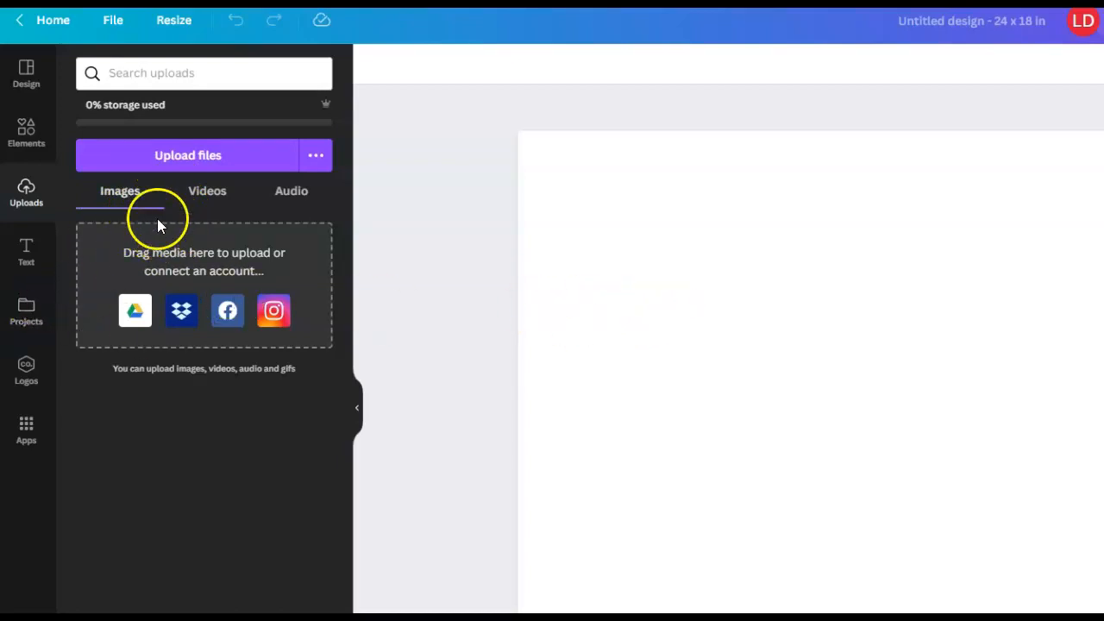
pyautogui.click(195, 163)
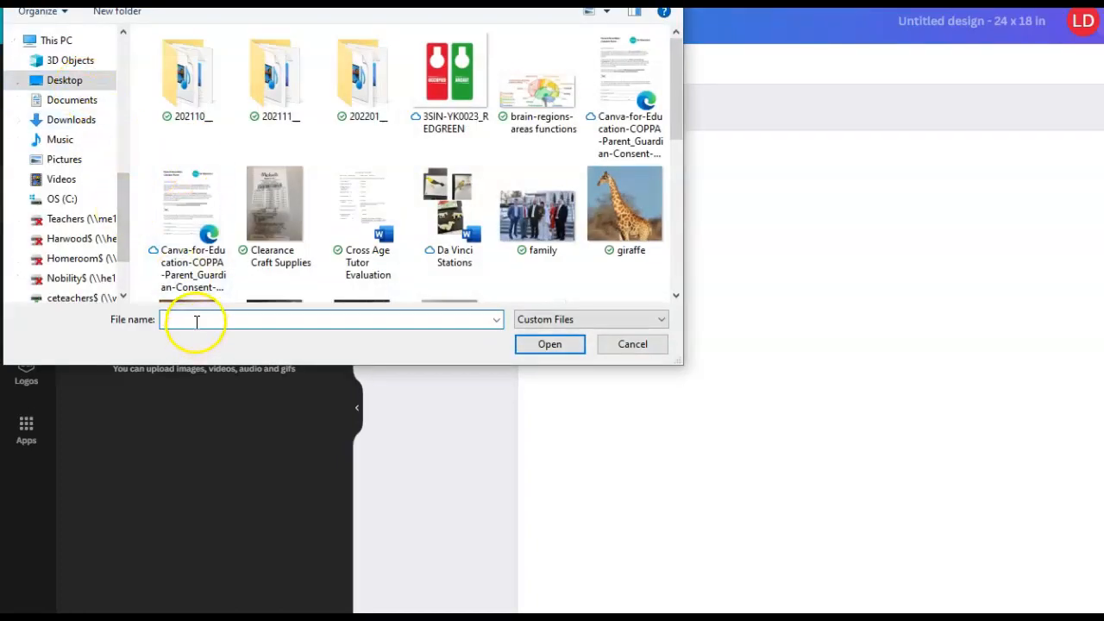
pyautogui.write('panda')
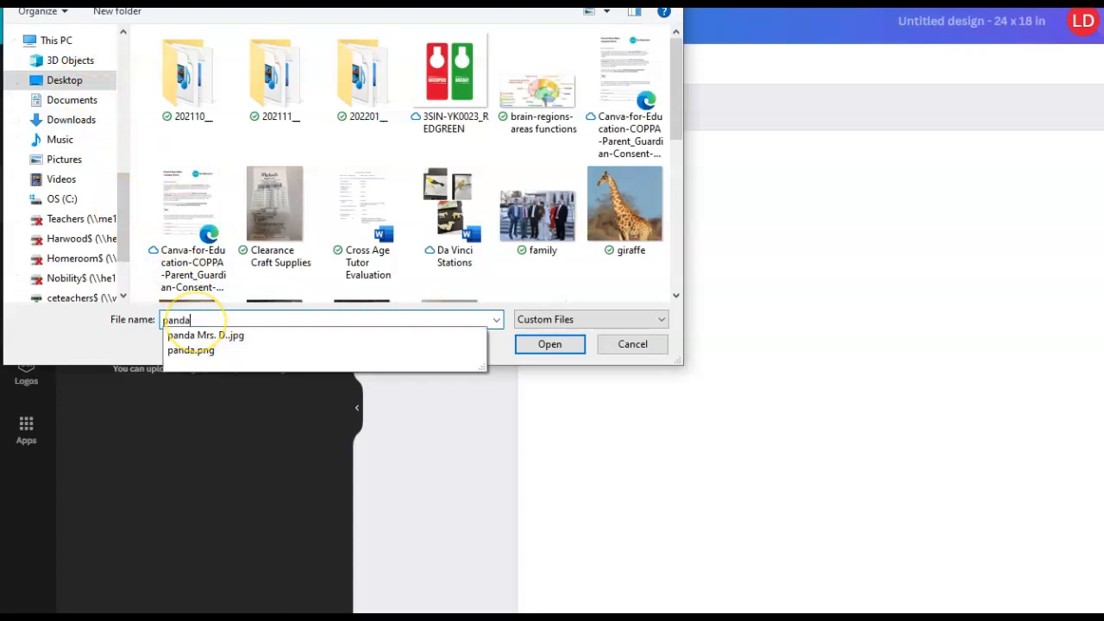
pyautogui.click(223, 336)
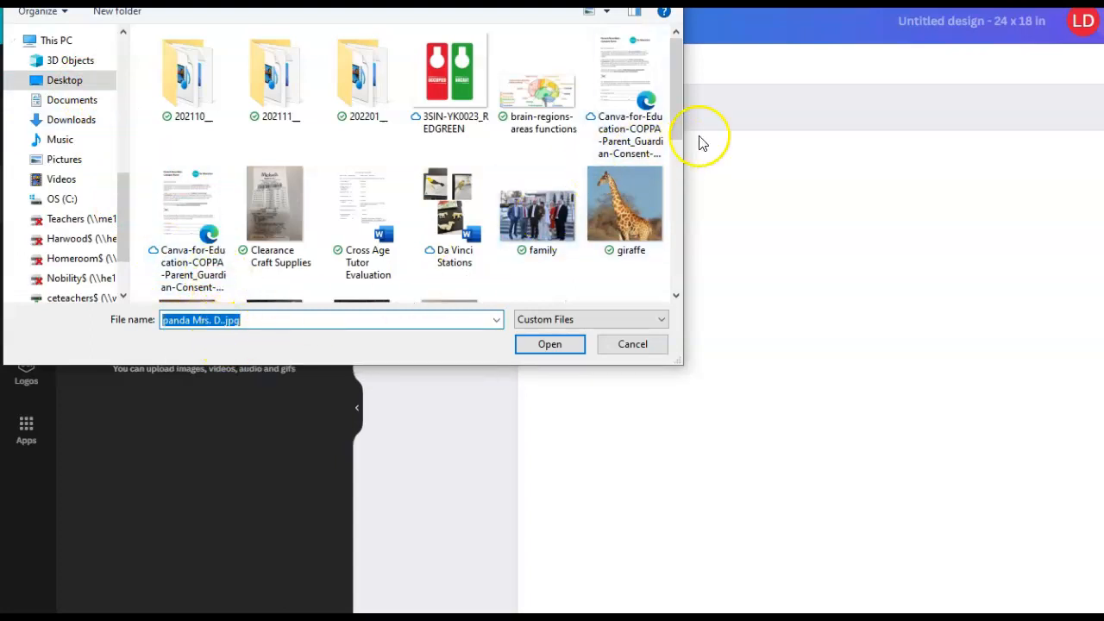
pyautogui.moveTo(677, 133); pyautogui.dragTo(667, 239)
pyautogui.click(178, 185)
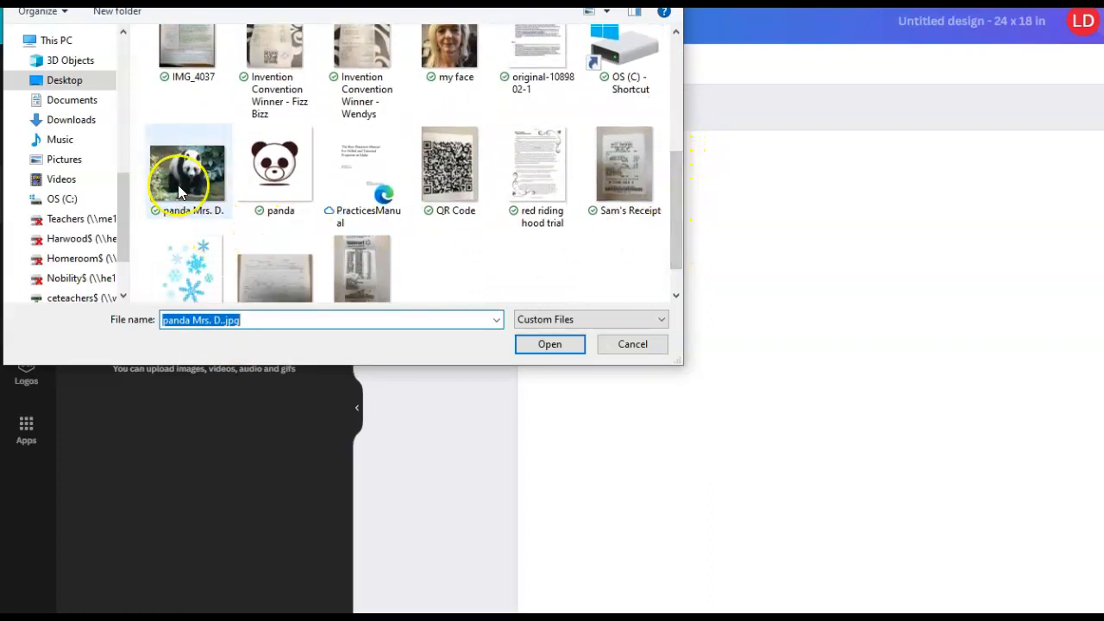
pyautogui.doubleClick(178, 191)
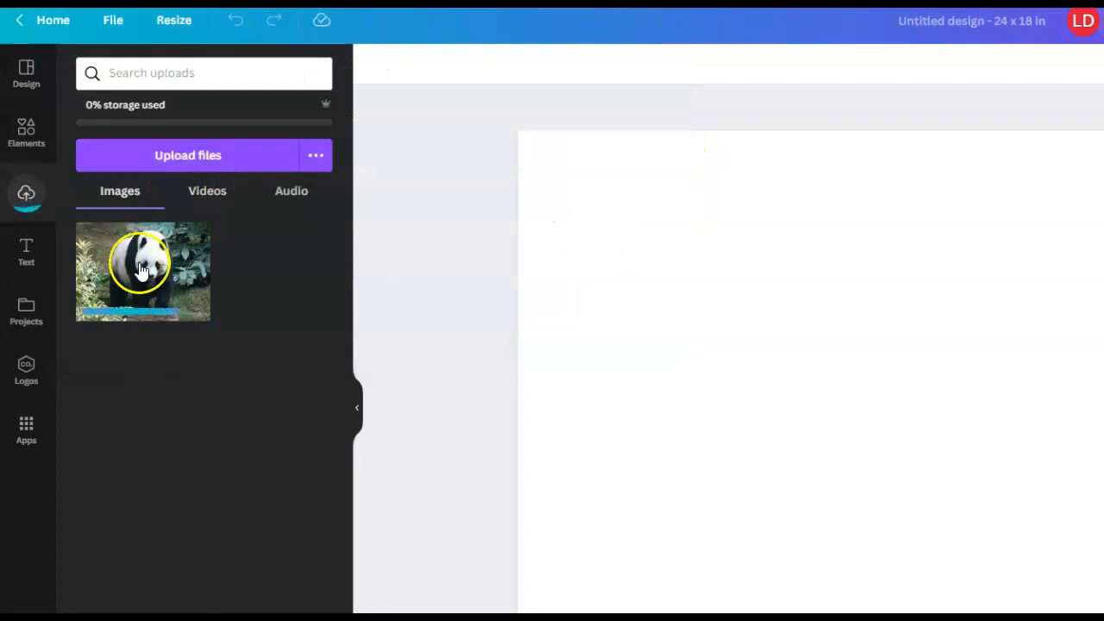
# - Place the uploaded panda photo on the blank poster, enlarge it and reposition it near the page's centre
pyautogui.moveTo(136, 258); pyautogui.dragTo(740, 261)
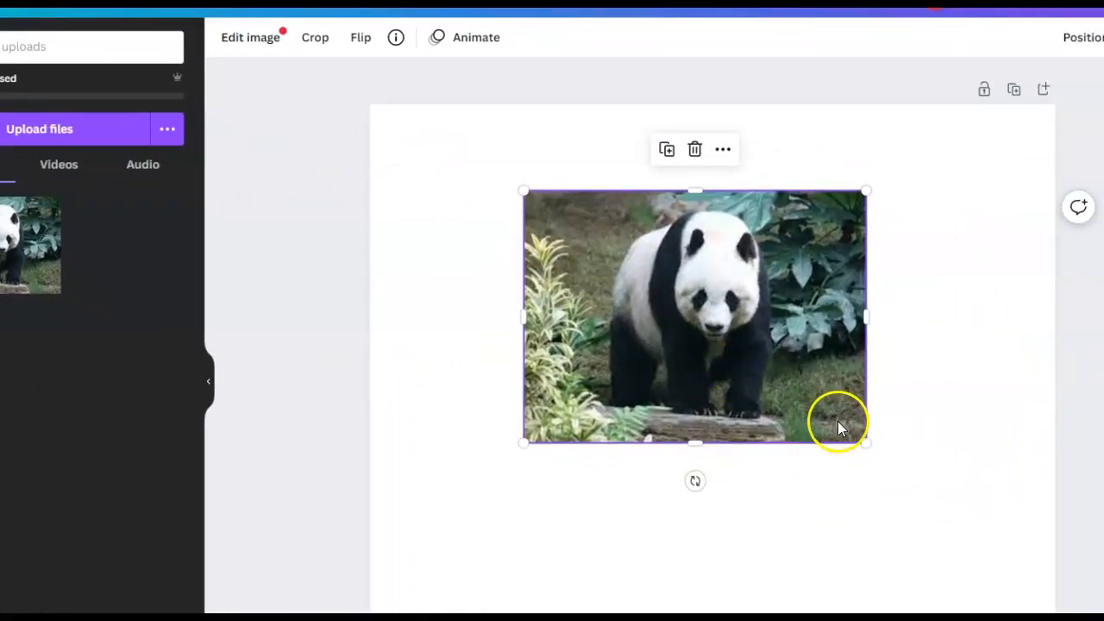
pyautogui.moveTo(864, 442); pyautogui.dragTo(996, 537)
pyautogui.moveTo(760, 418); pyautogui.dragTo(736, 408)
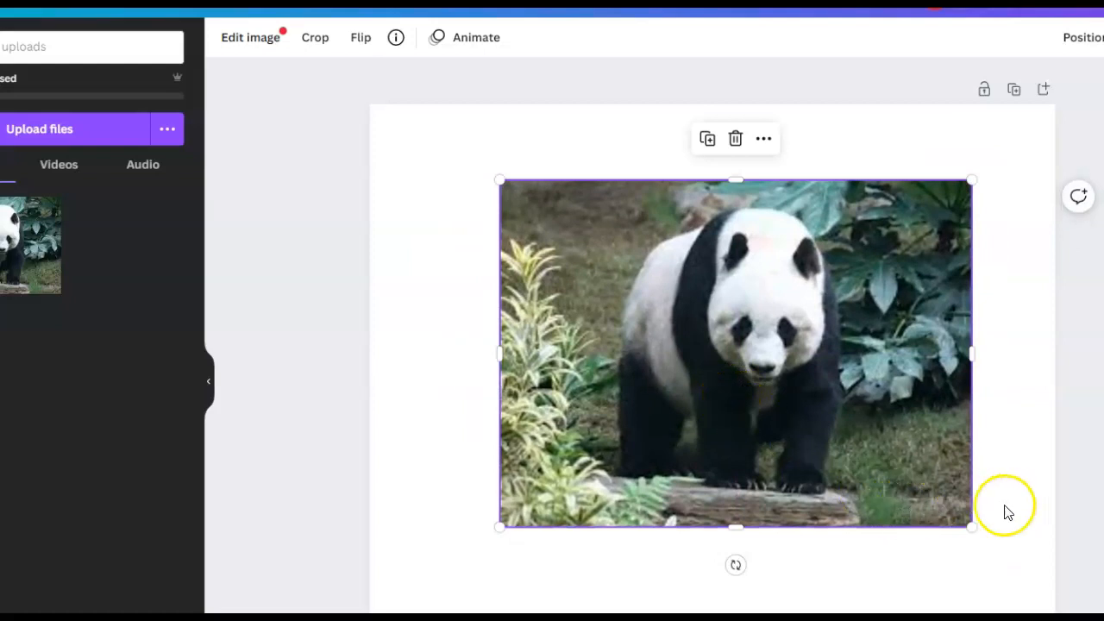
pyautogui.moveTo(971, 526); pyautogui.dragTo(993, 542)
pyautogui.moveTo(826, 425)
pyautogui.mouseDown()
pyautogui.moveTo(805, 415)
pyautogui.moveTo(823, 417)
pyautogui.mouseUp()
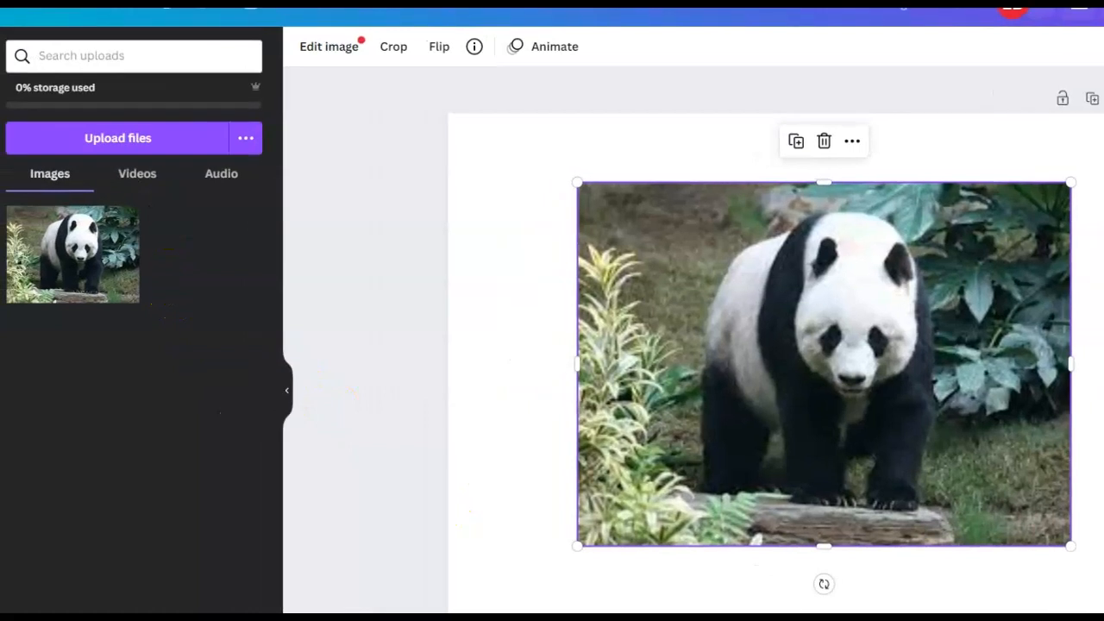
# - View the uploaded videos and audio, and search the uploads for "panda"
pyautogui.click(131, 179)
pyautogui.click(213, 184)
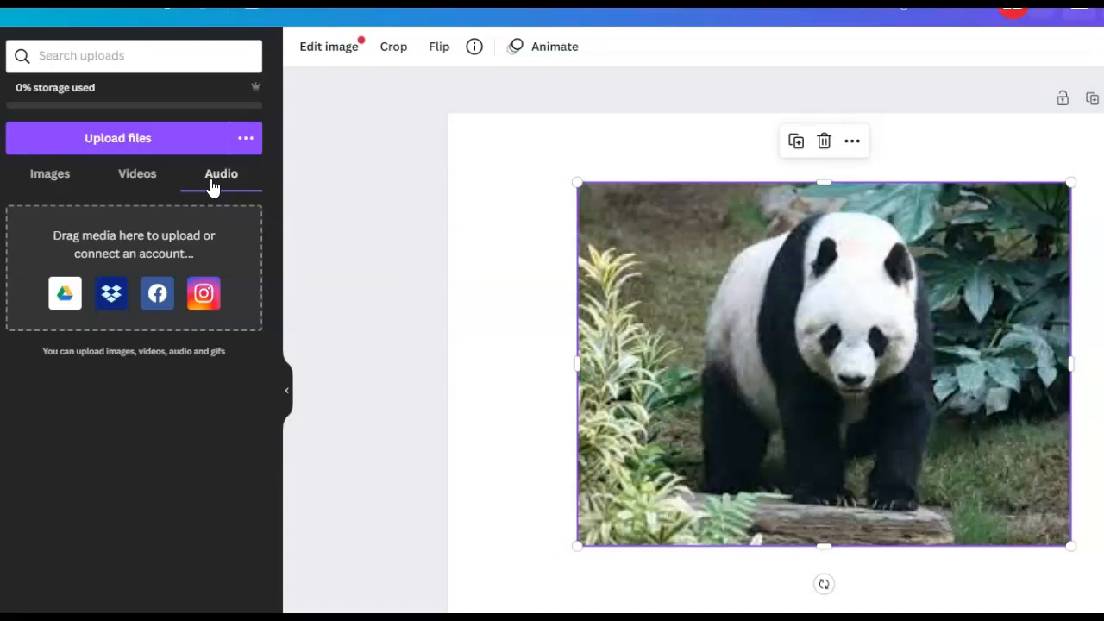
pyautogui.click(108, 57)
pyautogui.write('panda')
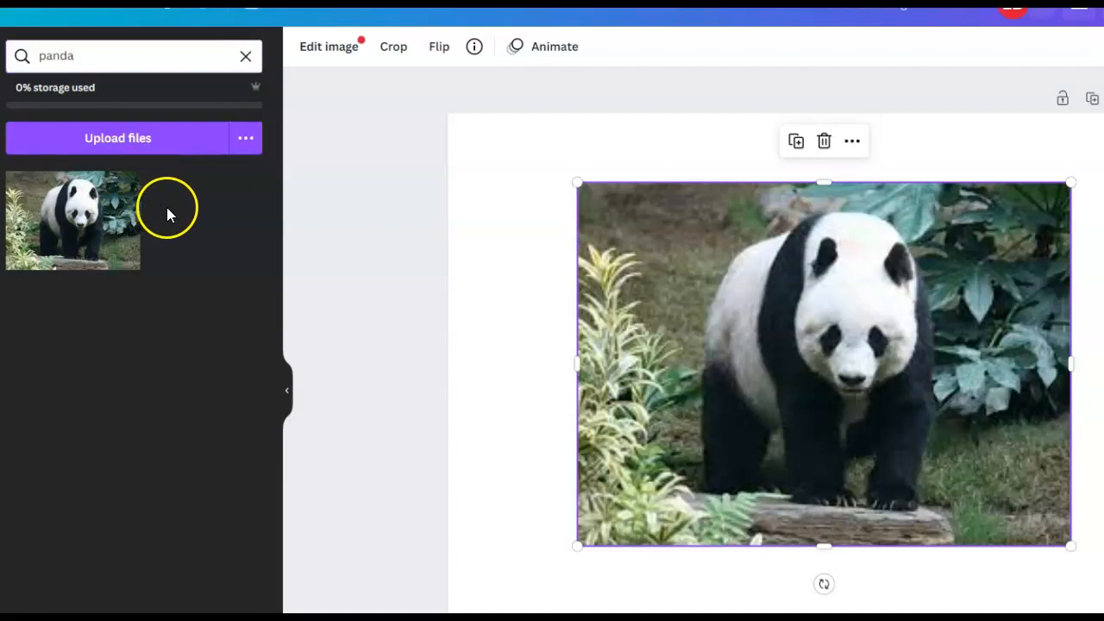
pyautogui.click(124, 220)
pyautogui.press('Delete')
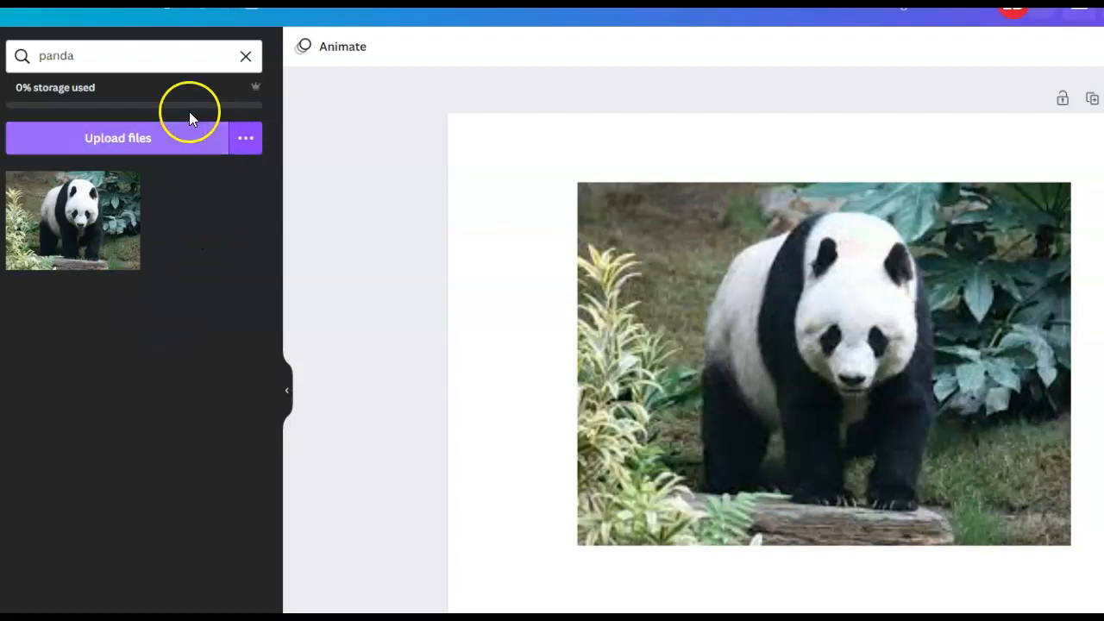
# - Search the 24 × 18 in templates for "panda" and apply the Calendar 2023 panda template to the page
pyautogui.click(115, 63)
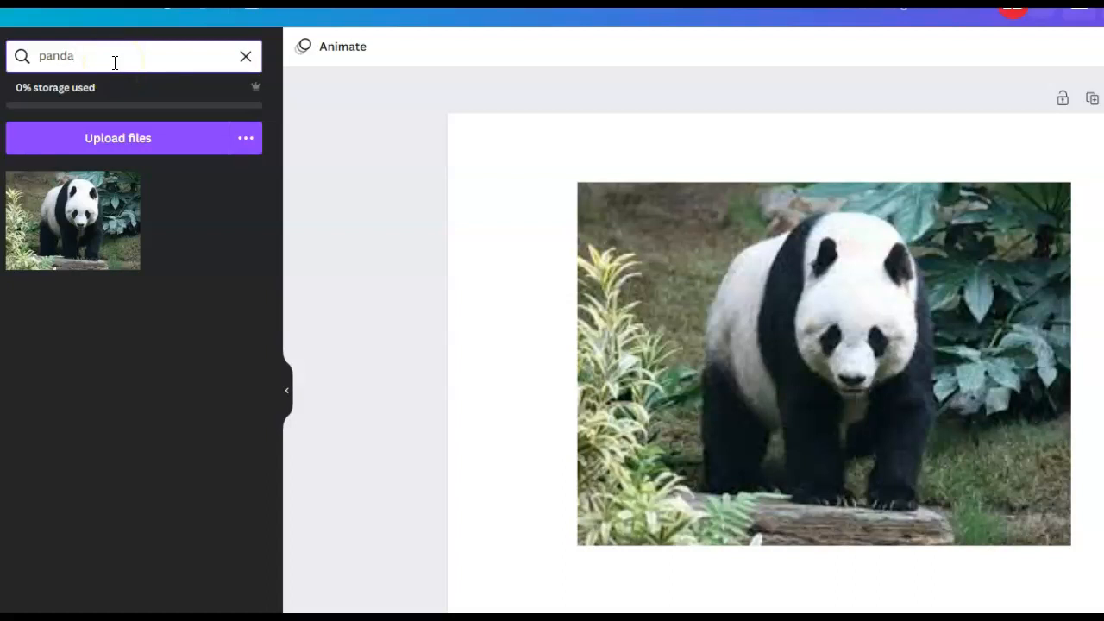
pyautogui.click(85, 55)
pyautogui.click(0, 73)
pyautogui.click(104, 55)
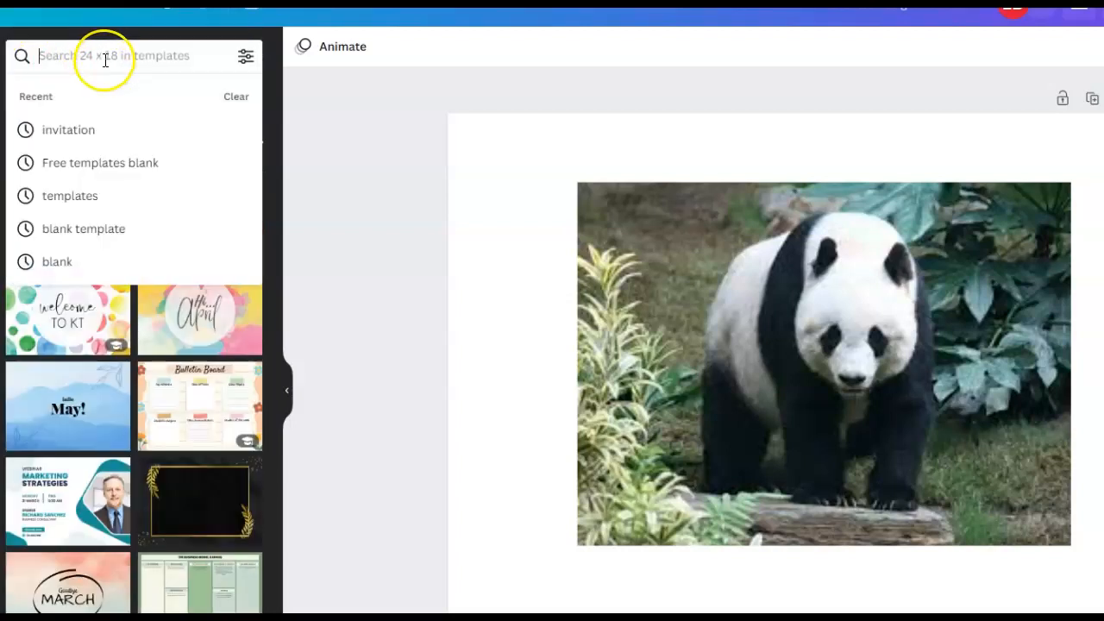
pyautogui.write('panda')
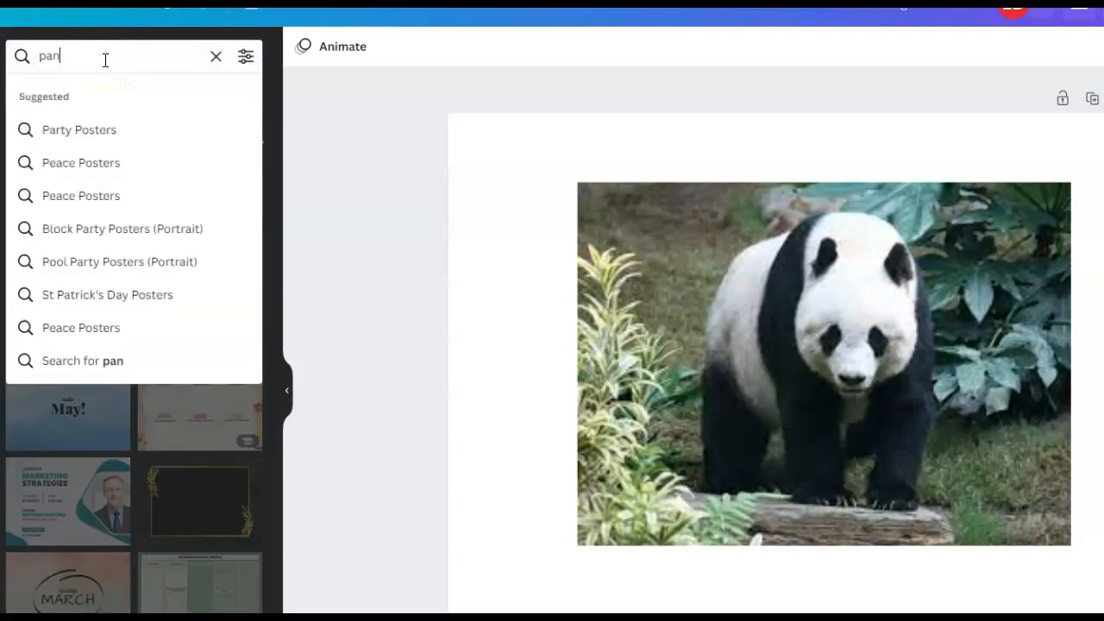
pyautogui.press('Return')
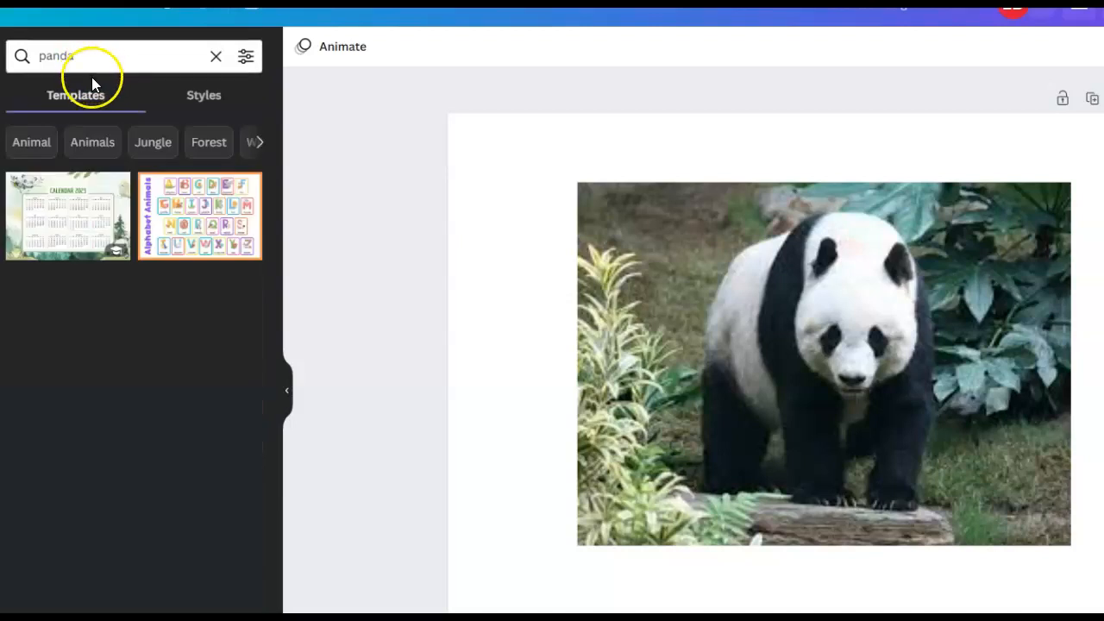
pyautogui.click(91, 205)
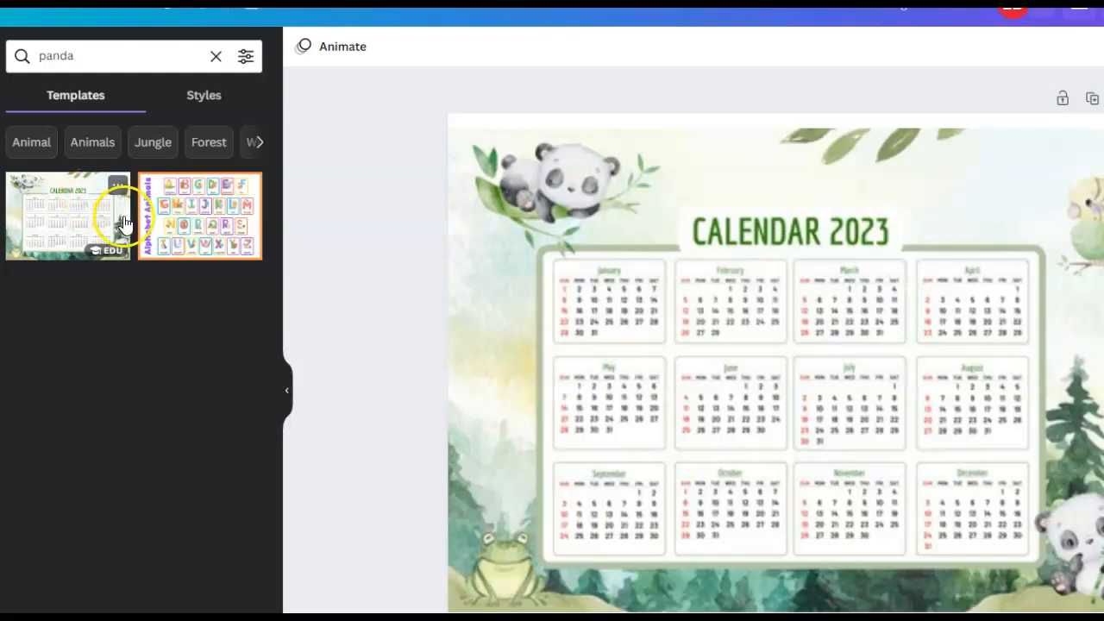
pyautogui.click(592, 278)
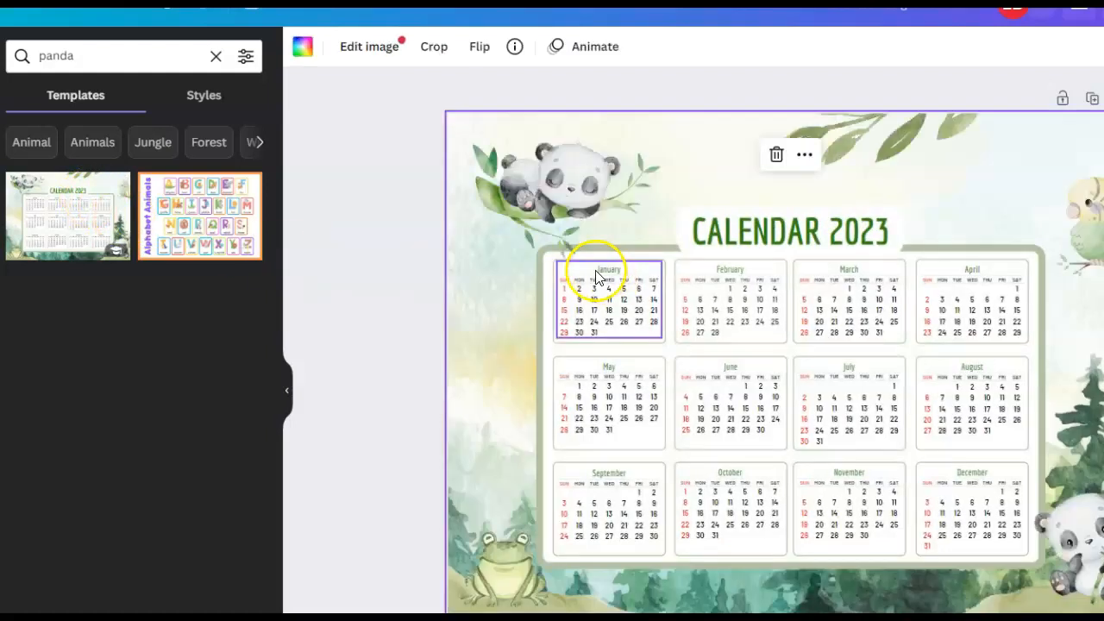